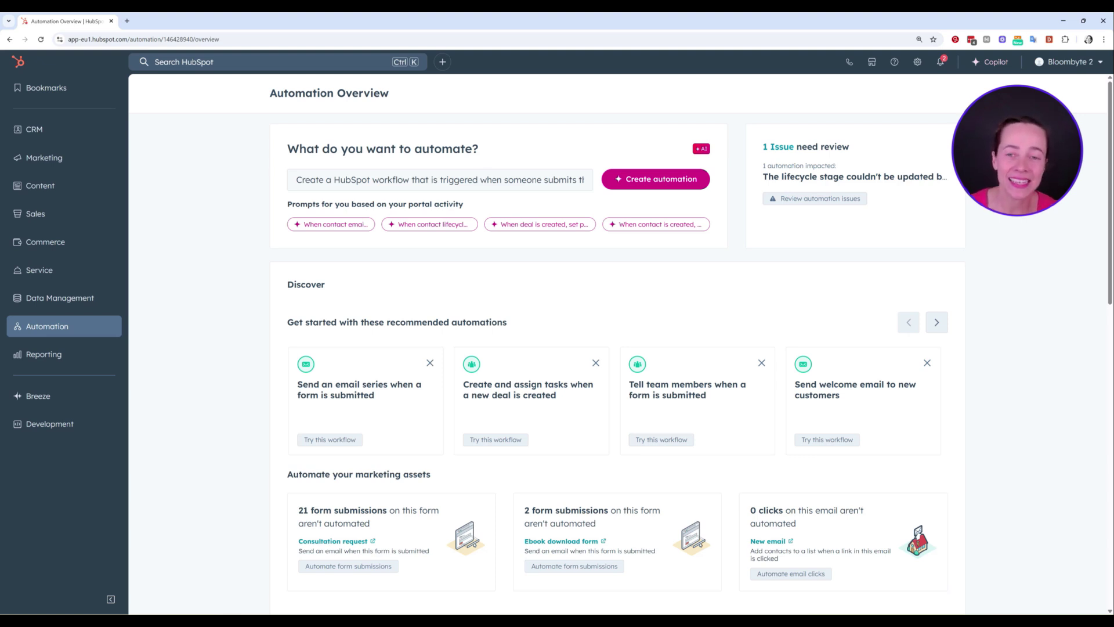
left_click(297, 180)
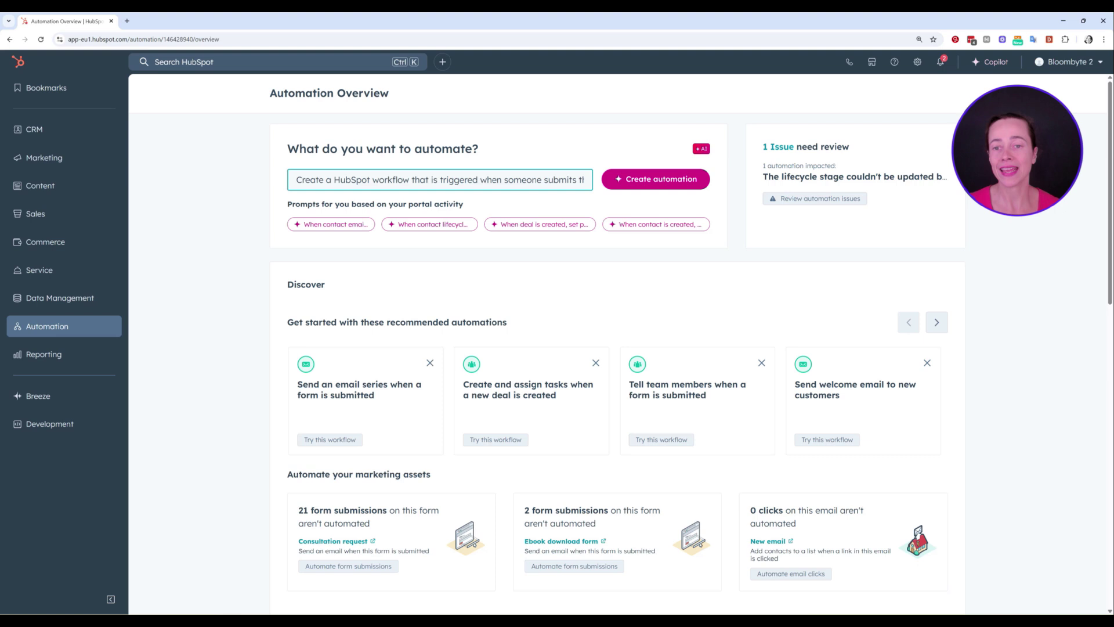
left_click_drag(297, 180, 587, 180)
left_click(372, 180)
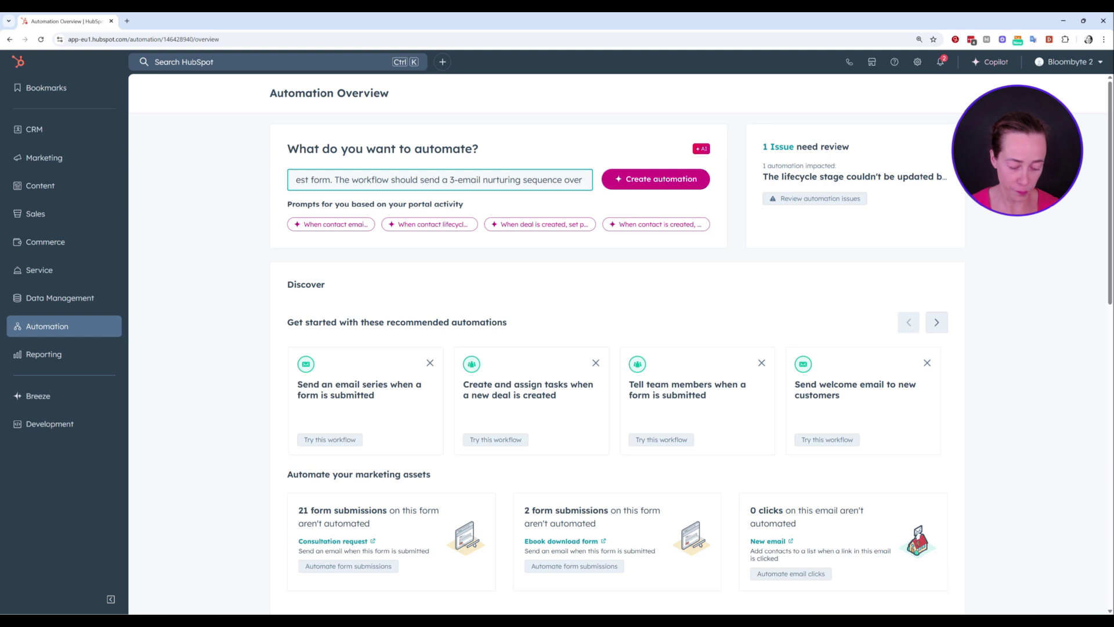
key("Left")
key("Left")
key("Left")
key("Left")
key("Left")
key("Left")
key("Left")
key("Left")
key("Left")
key("Left")
key("Left")
key("Left")
key("Left")
key("Left")
key("Left")
key("Left")
key("Left")
key("Left")
key("Left")
key("Left")
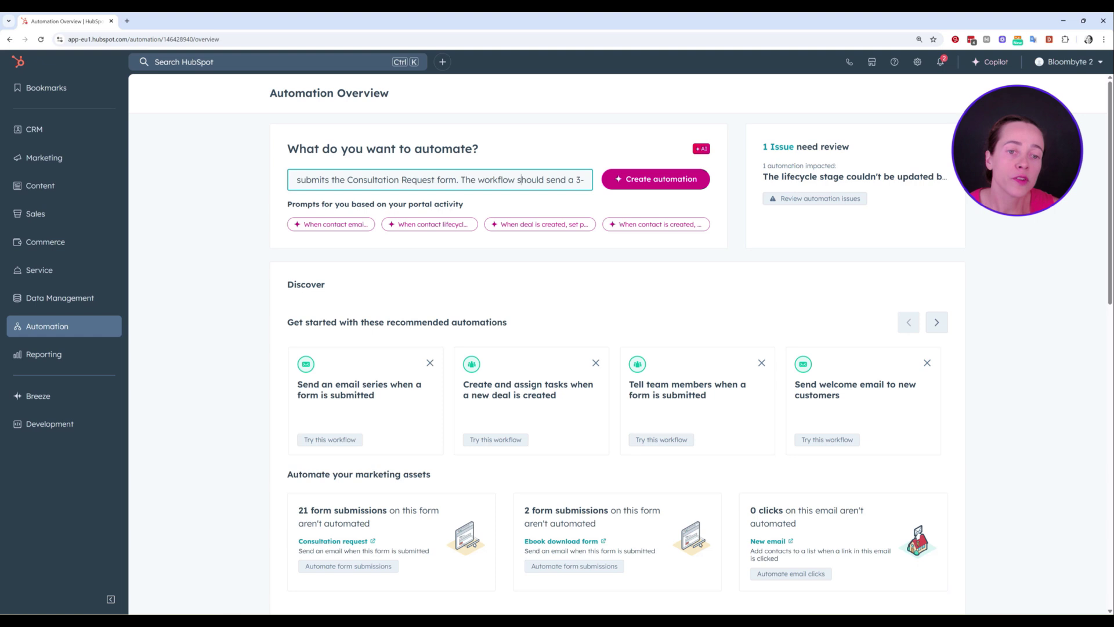
key("Right")
key("Right")
key("Right")
key("Right")
key("Right")
key("Right")
key("Right")
key("Right")
key("Right")
key("Right")
key("Right")
key("Right")
key("Right")
key("Right")
key("Right")
key("Right")
key("Right")
key("Right")
key("Right")
key("Right")
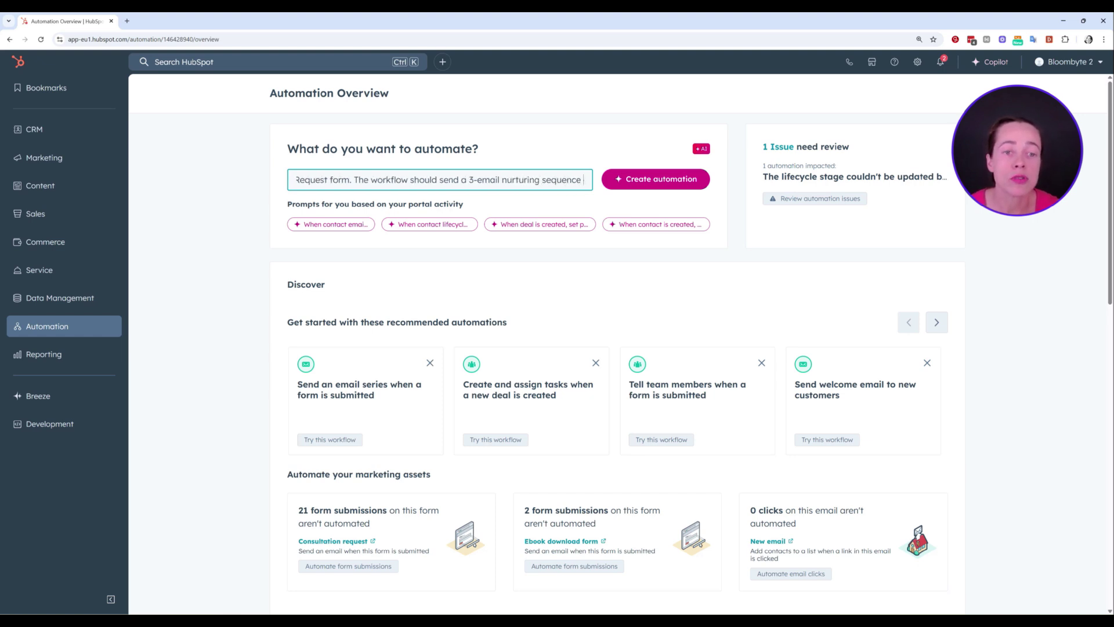
key("Right")
key("Right")
key("Right")
key("Right")
key("Right")
key("Right")
key("Right")
key("Right")
key("Right")
key("Right")
key("Right")
key("Right")
key("Right")
key("Right")
key("Right")
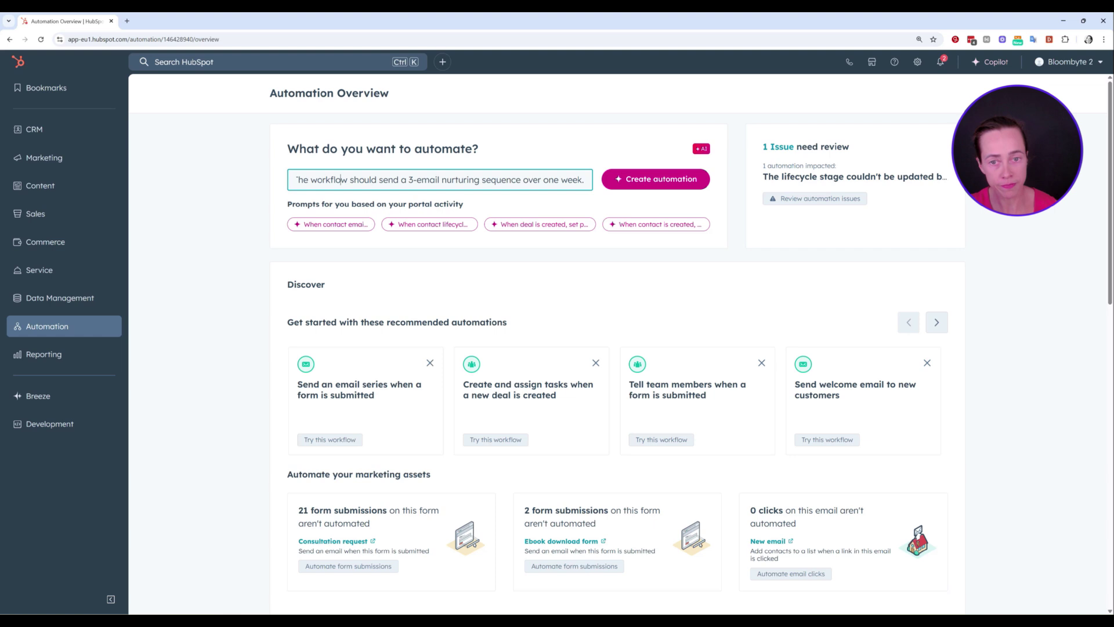
key("Left")
key("Left")
key("Left")
key("Left")
key("Left")
key("Left")
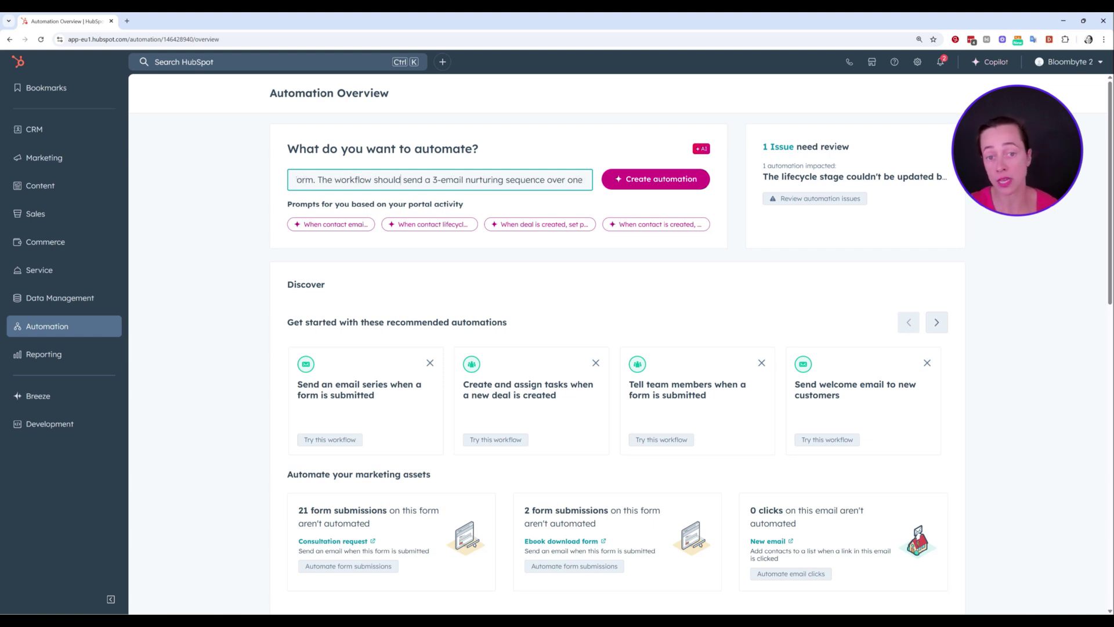
key("Right")
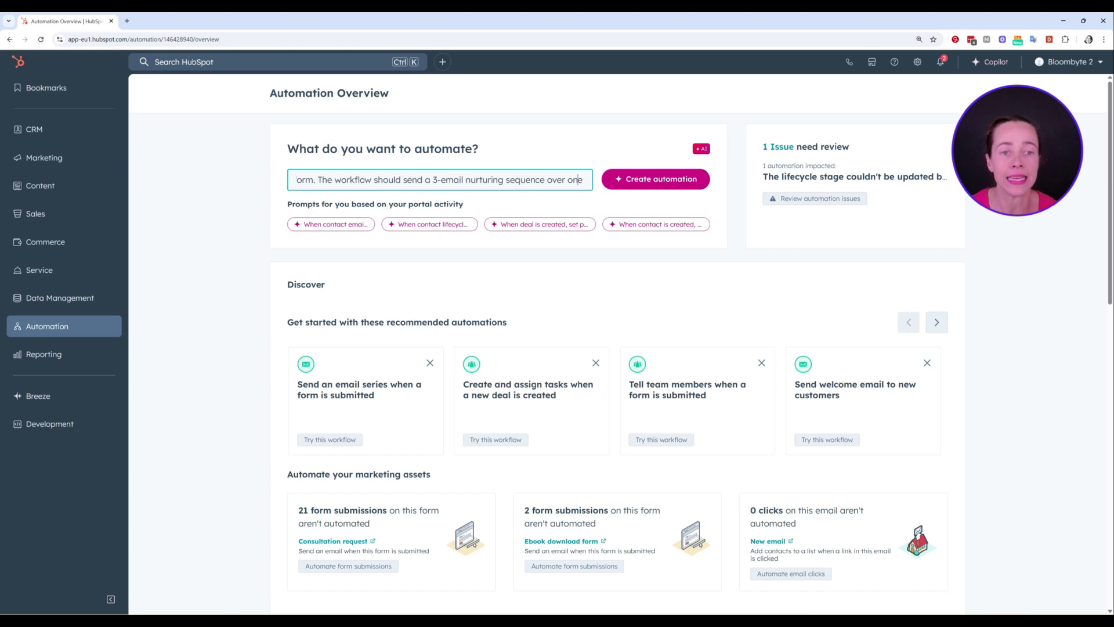
key("End")
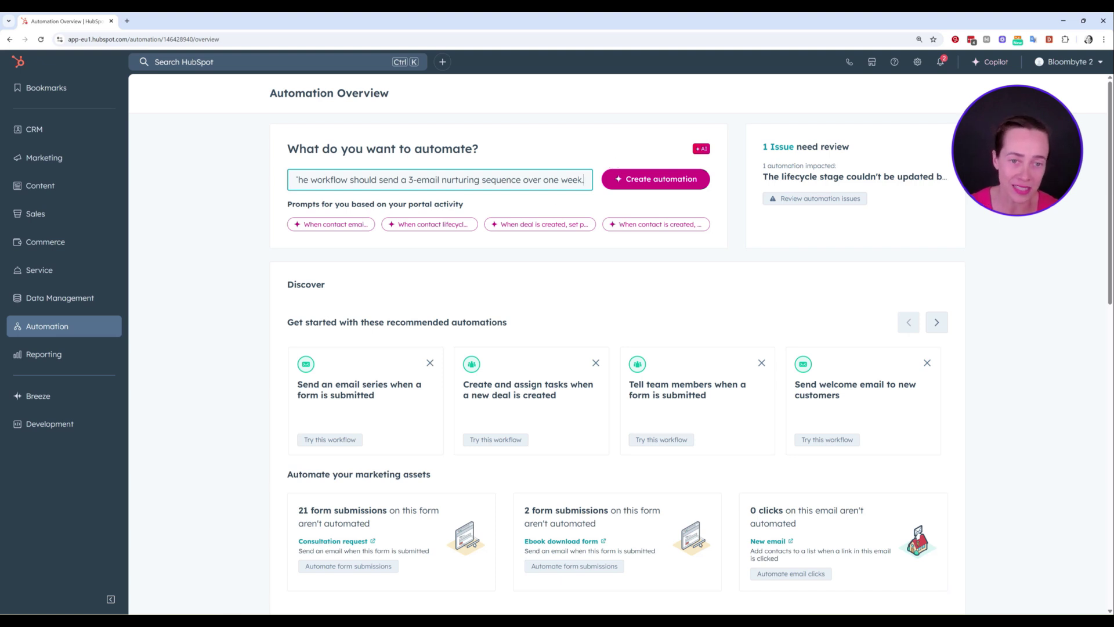
left_click_drag(544, 180, 582, 180)
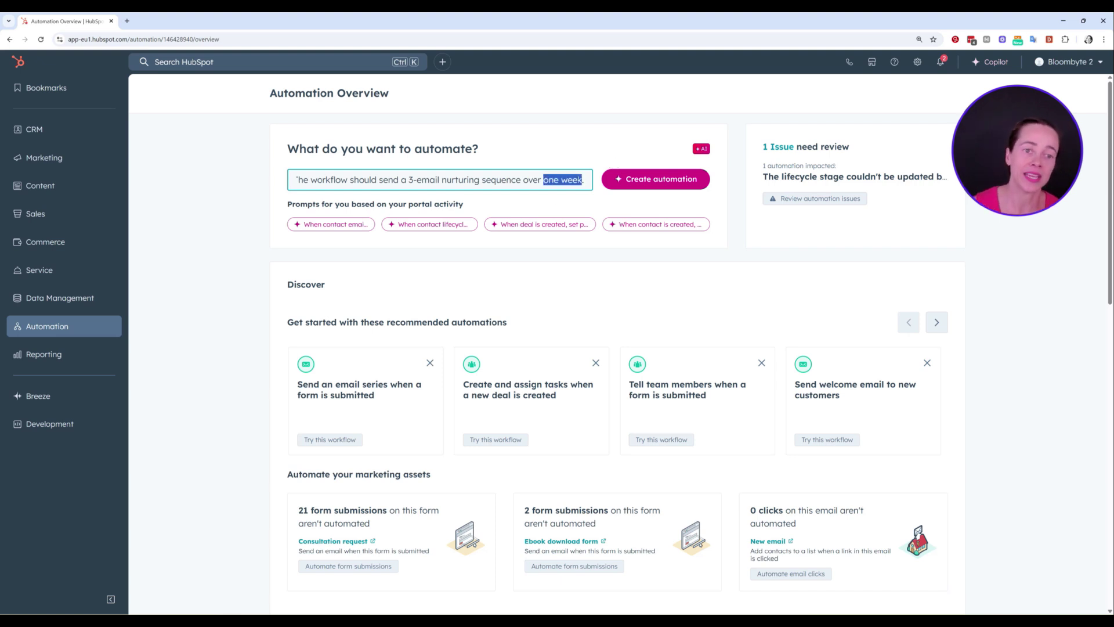
left_click(582, 181)
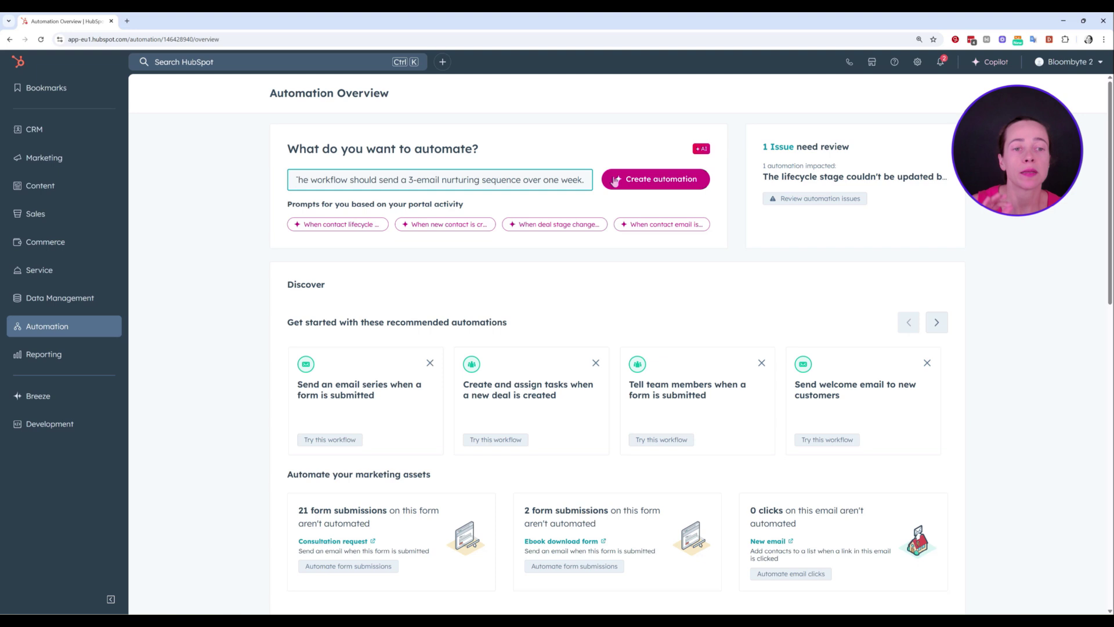
Generate the automation from the prompt and review Copilot's plan: form trigger, three emails, 2-day waits.
left_click(640, 184)
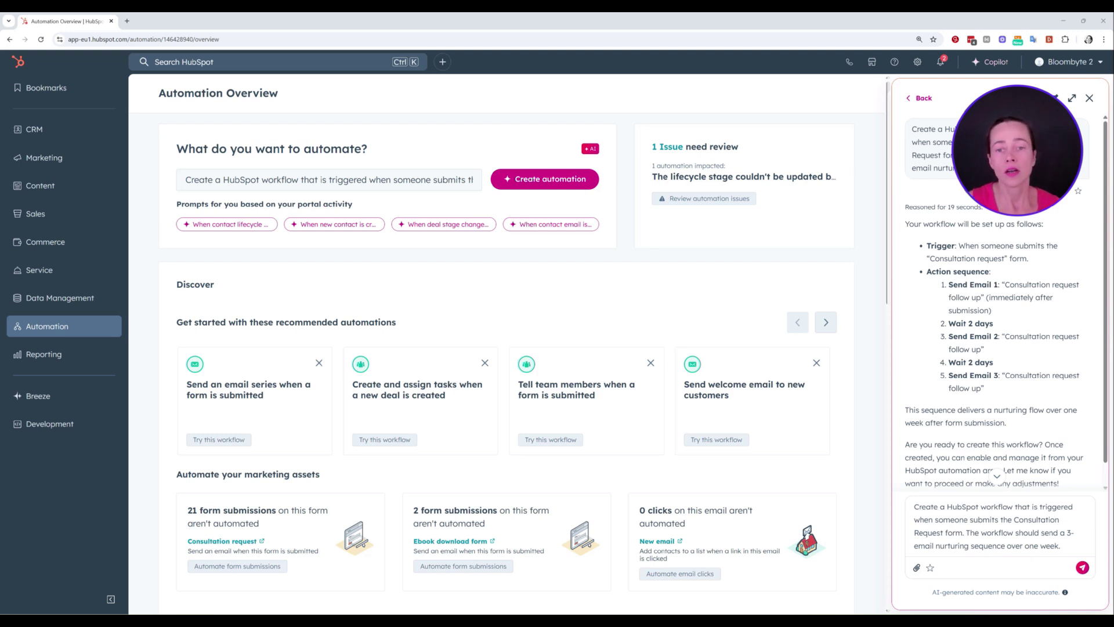
left_click_drag(382, 180, 473, 179)
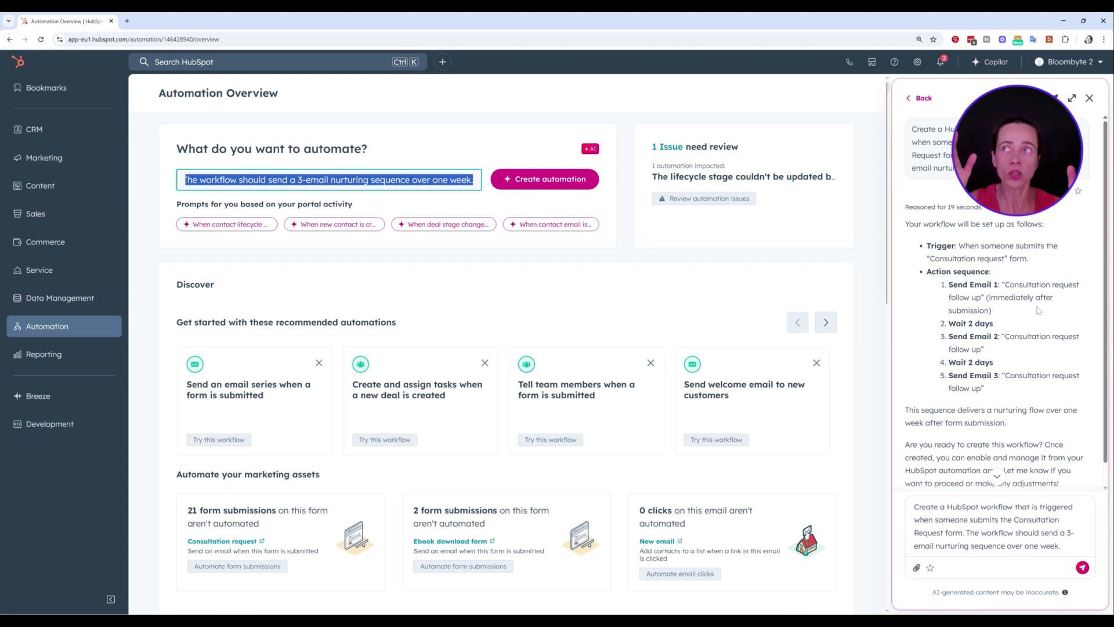
left_click(1031, 390)
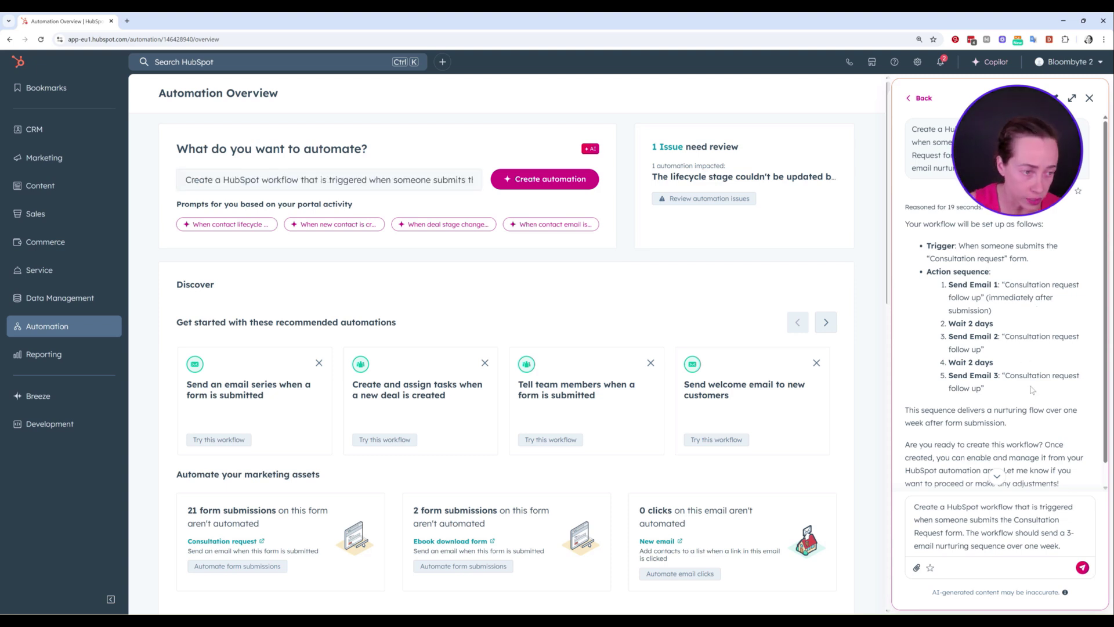
scroll(999, 367, "down", 1)
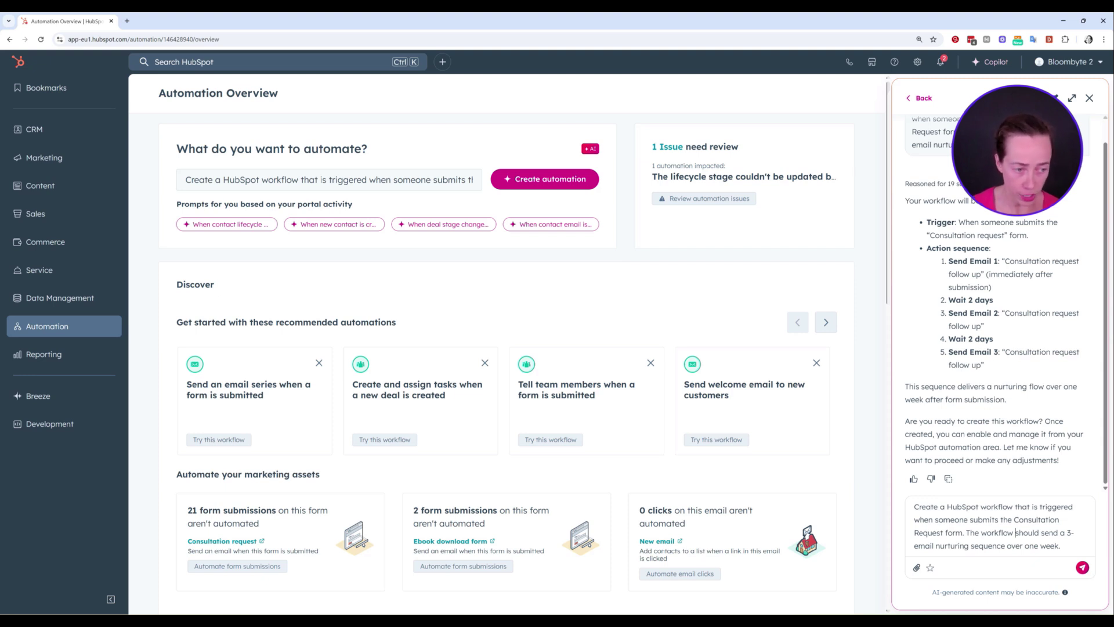
Approve Copilot's plan with 'Yes' and open the created Consultation Request Follow Up Nurture workflow.
key("ctrl+a")
key("BackSpace")
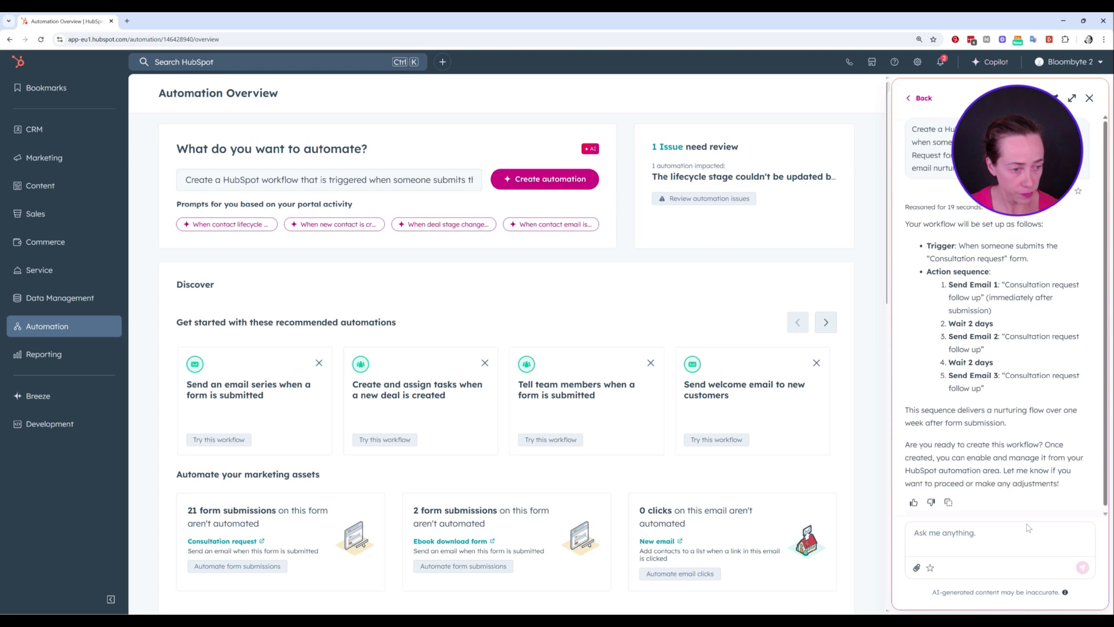
type("Yes")
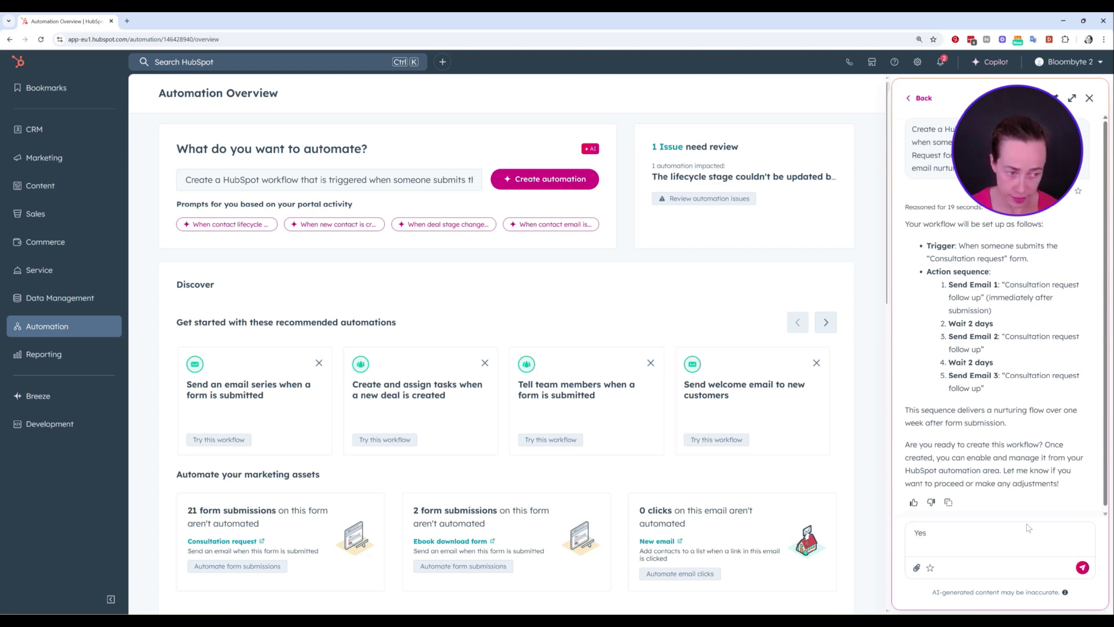
key("Return")
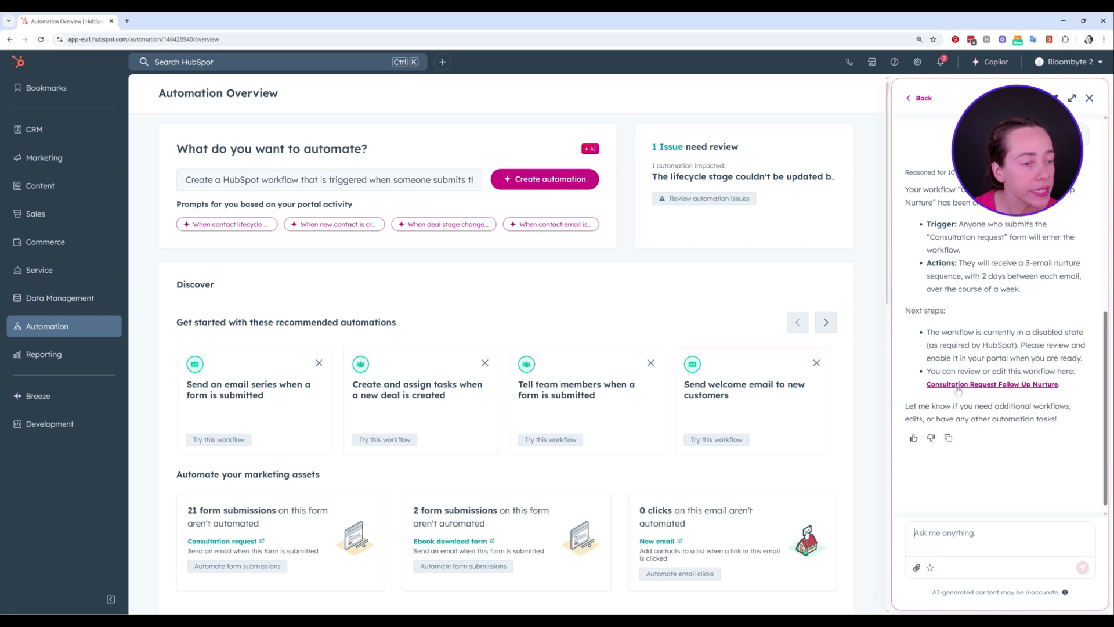
left_click(994, 385)
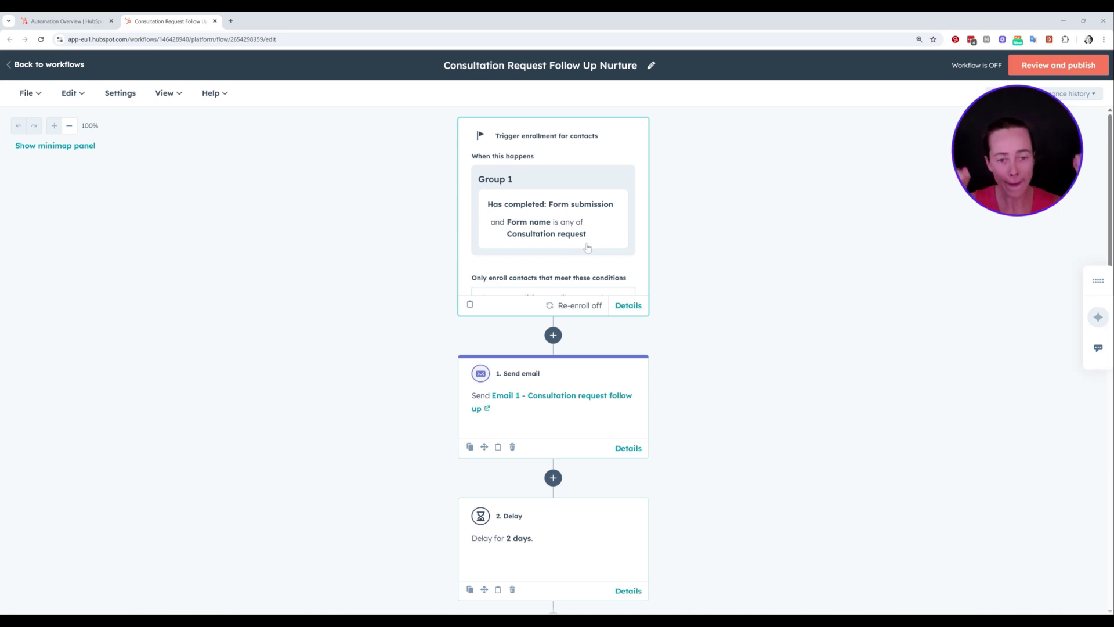
scroll(577, 322, "down", 2)
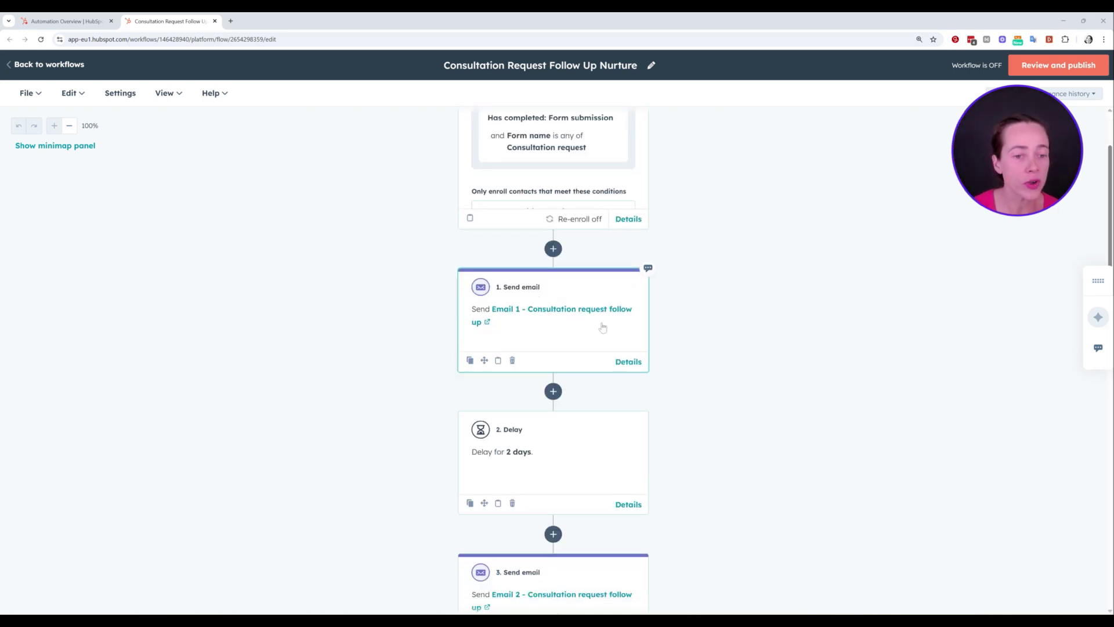
scroll(562, 342, "down", 3)
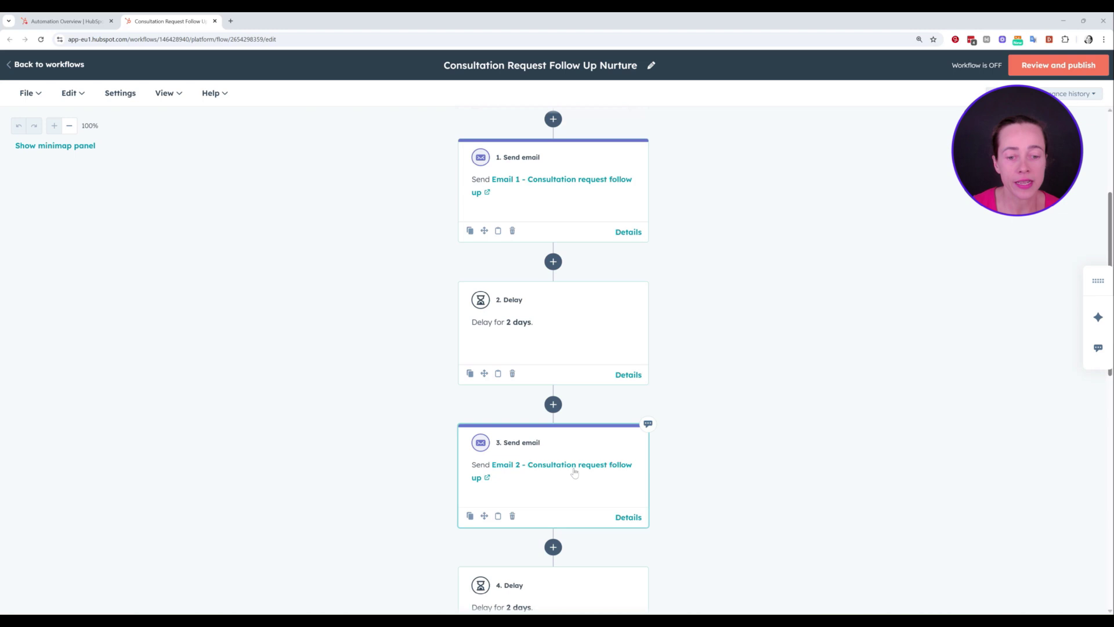
scroll(574, 472, "down", 2)
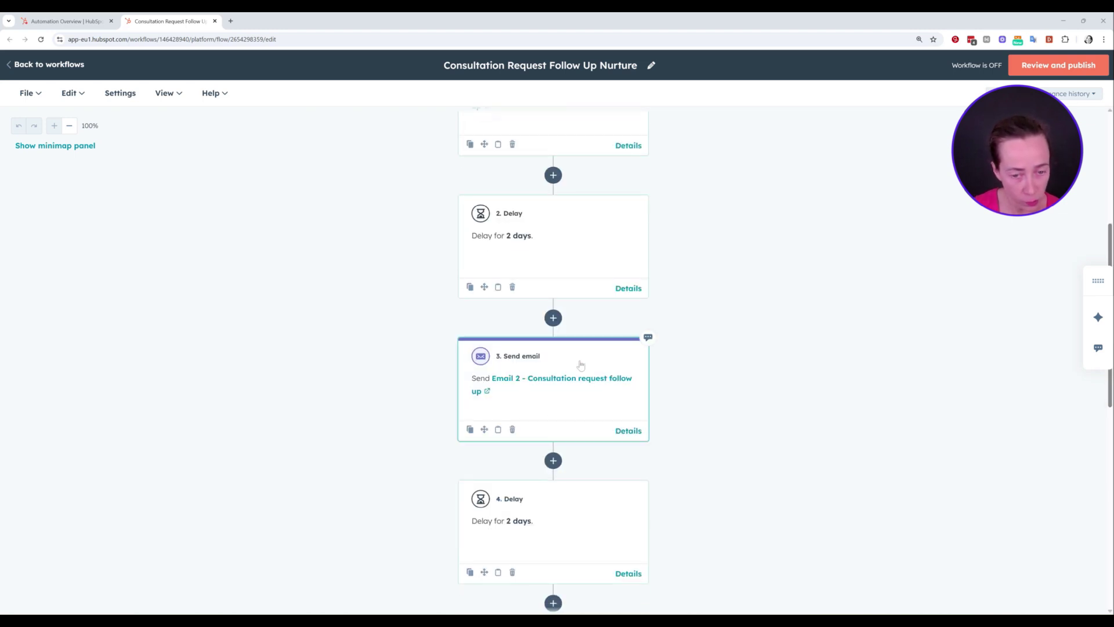
scroll(581, 406, "down", 1)
scroll(578, 487, "down", 2)
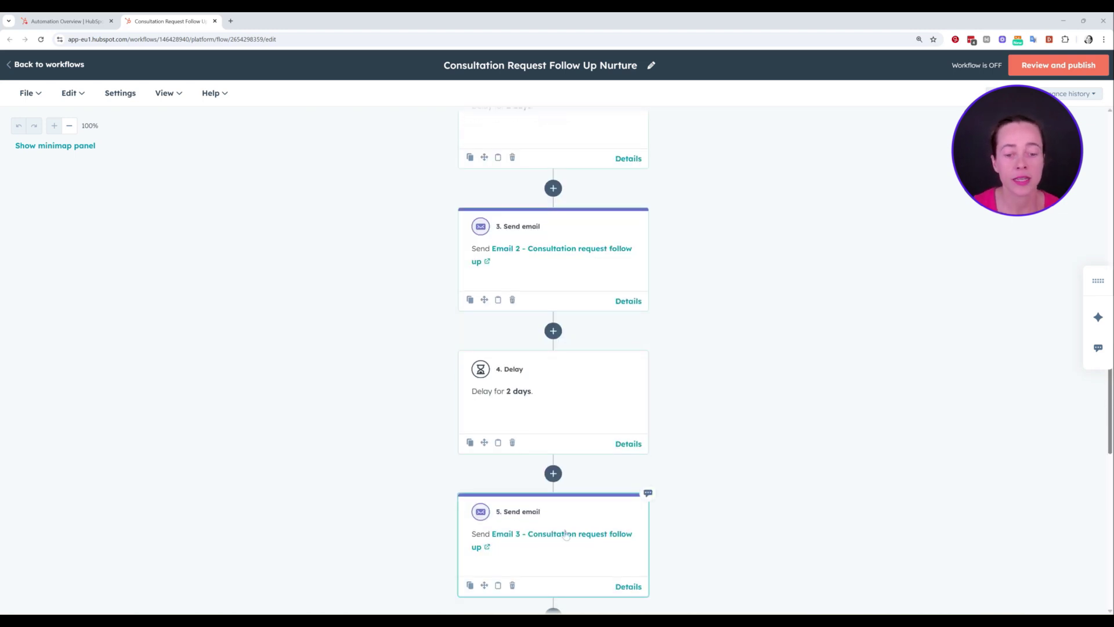
scroll(575, 522, "down", 2)
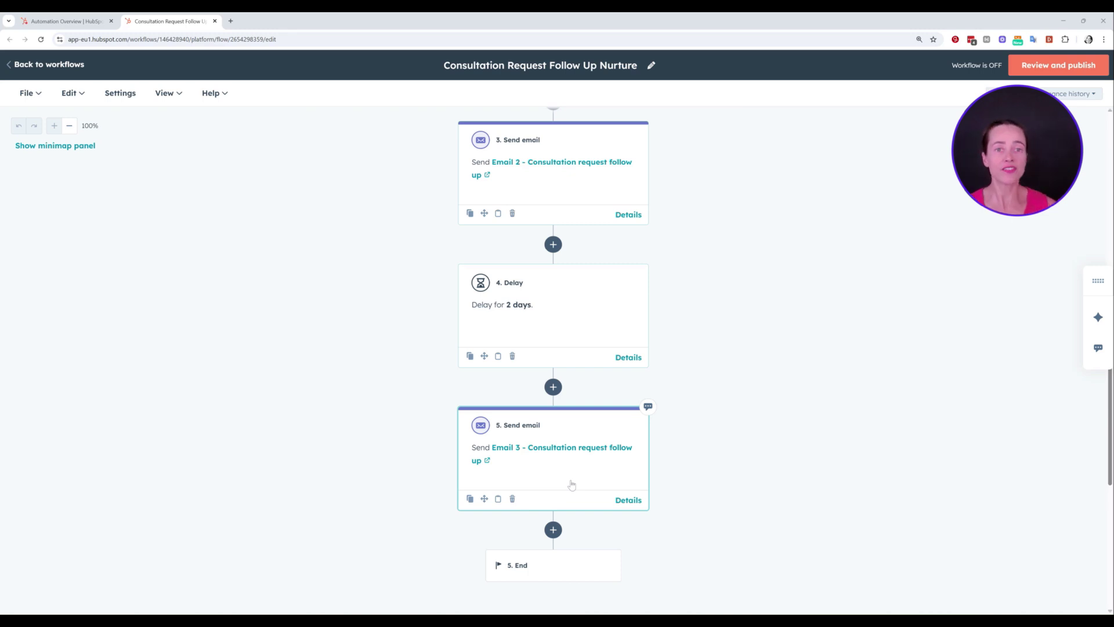
scroll(605, 391, "up", 10)
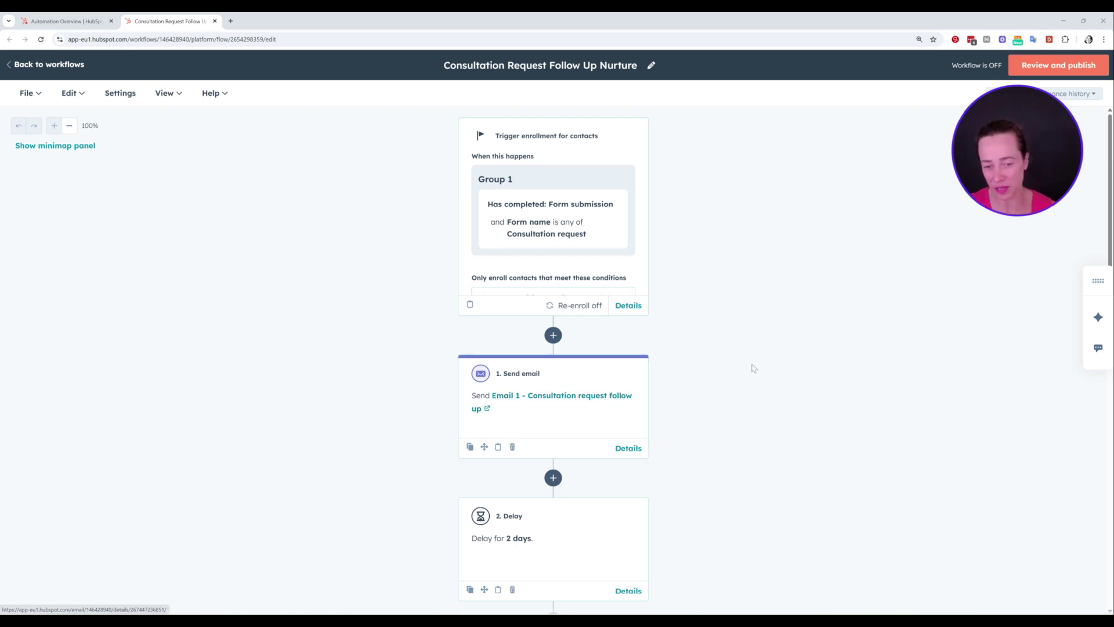
scroll(753, 367, "down", 1)
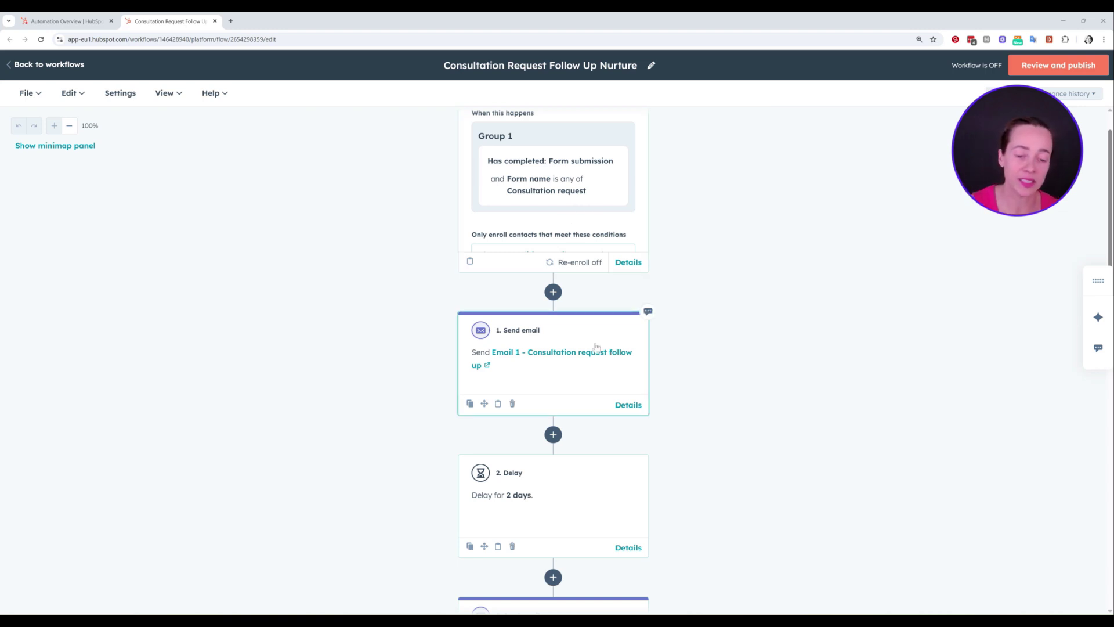
scroll(598, 348, "down", 4)
scroll(638, 412, "down", 2)
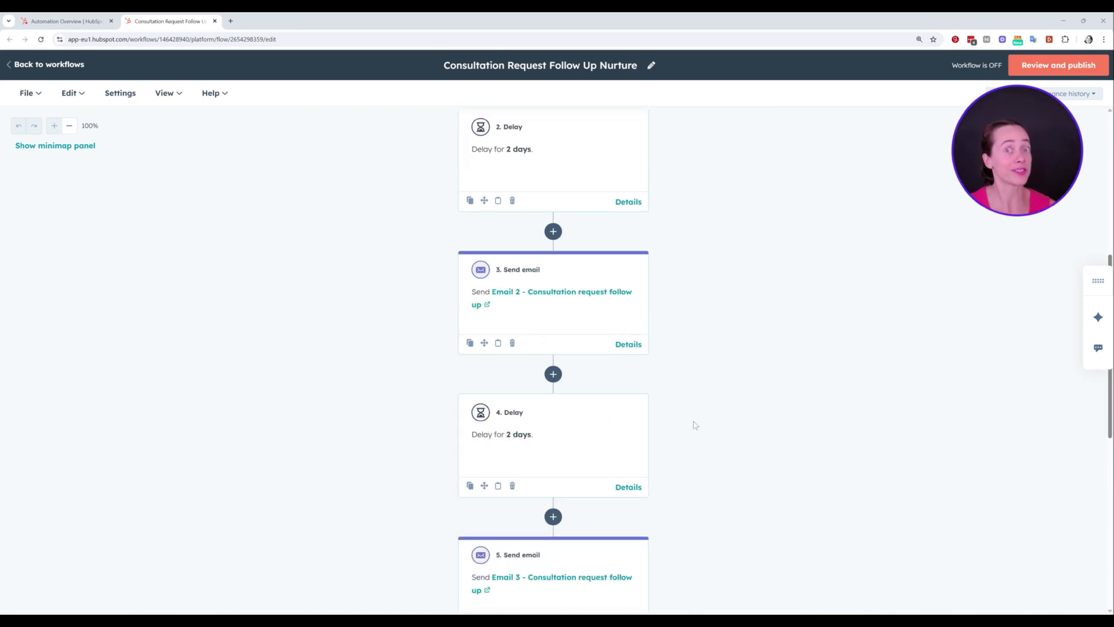
scroll(702, 425, "down", 3)
scroll(580, 348, "up", 9)
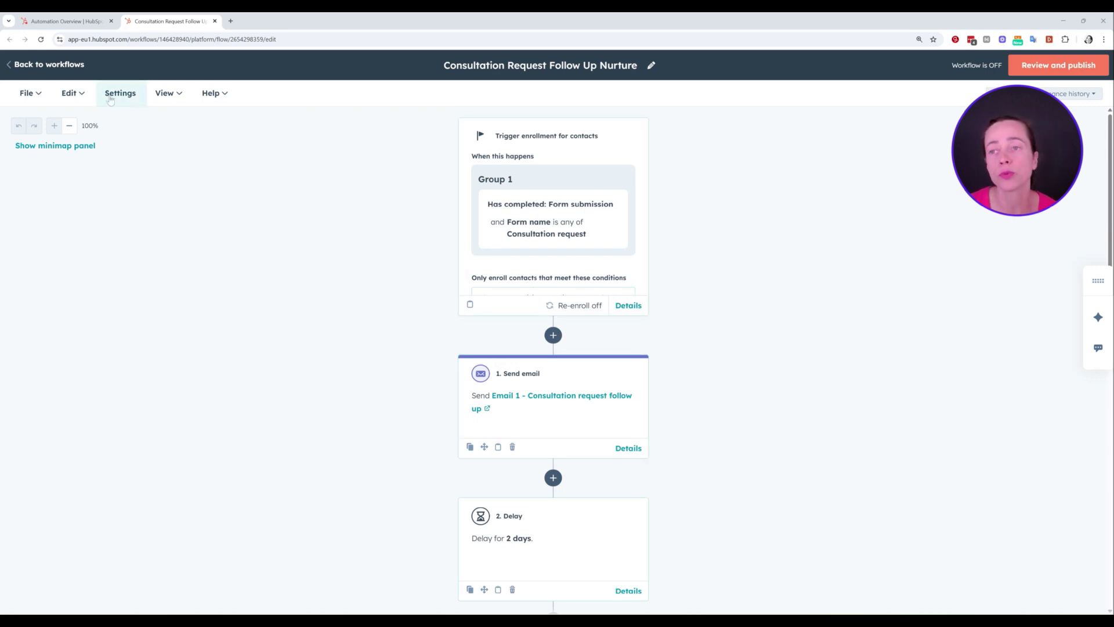
left_click(60, 69)
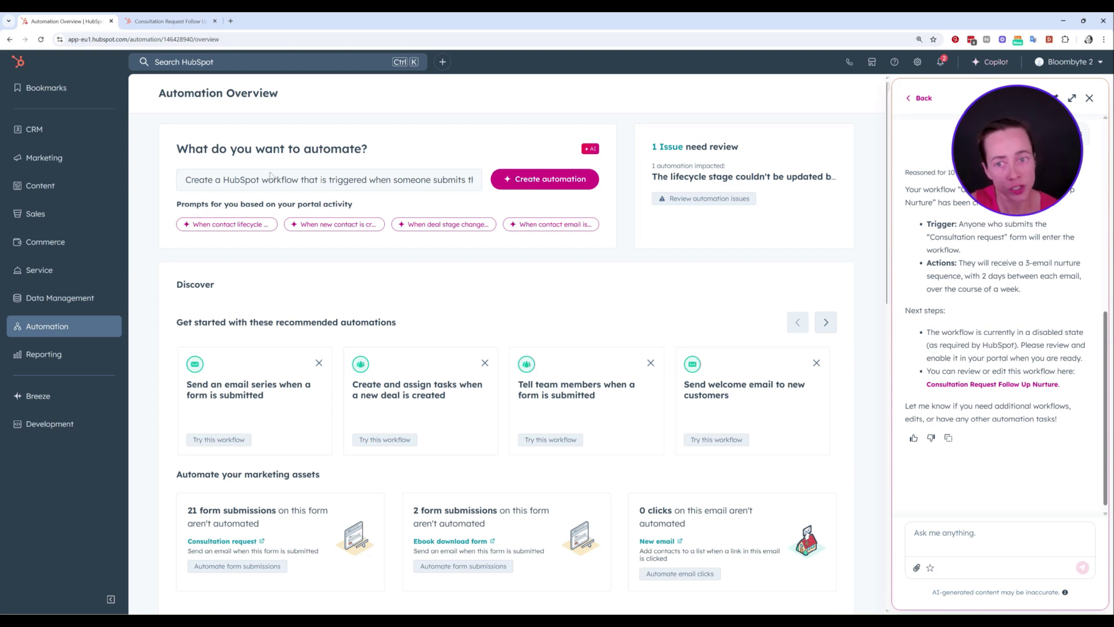
Load the suggested request to assign a contact owner when lifecycle stage changes to lead.
left_click(419, 185)
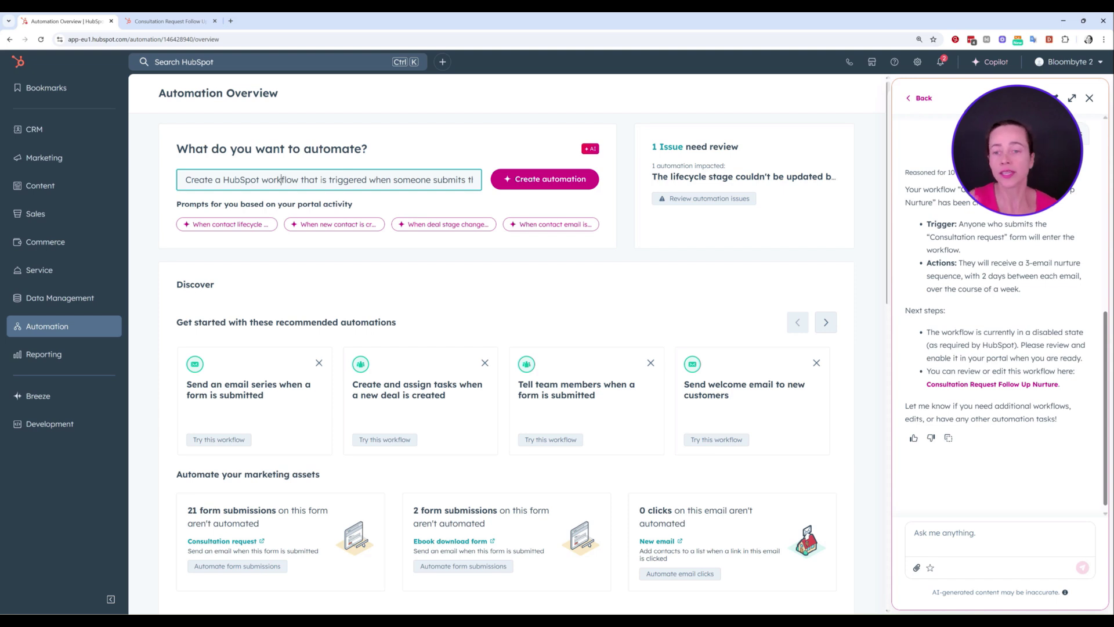
left_click(219, 227)
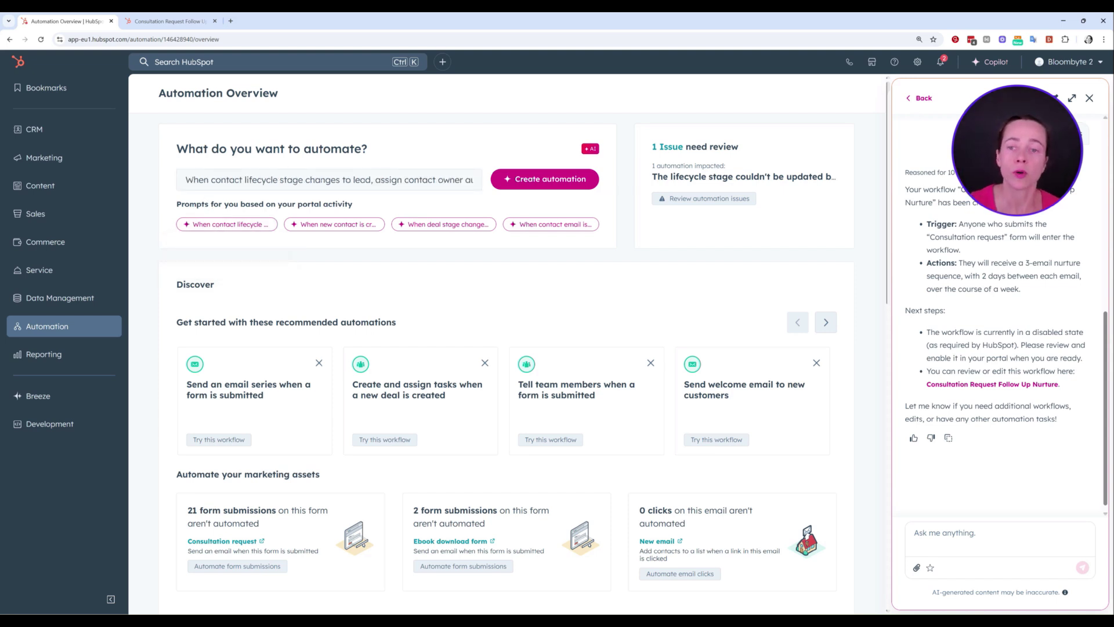
left_click_drag(198, 180, 303, 180)
left_click_drag(373, 180, 185, 180)
left_click(293, 180)
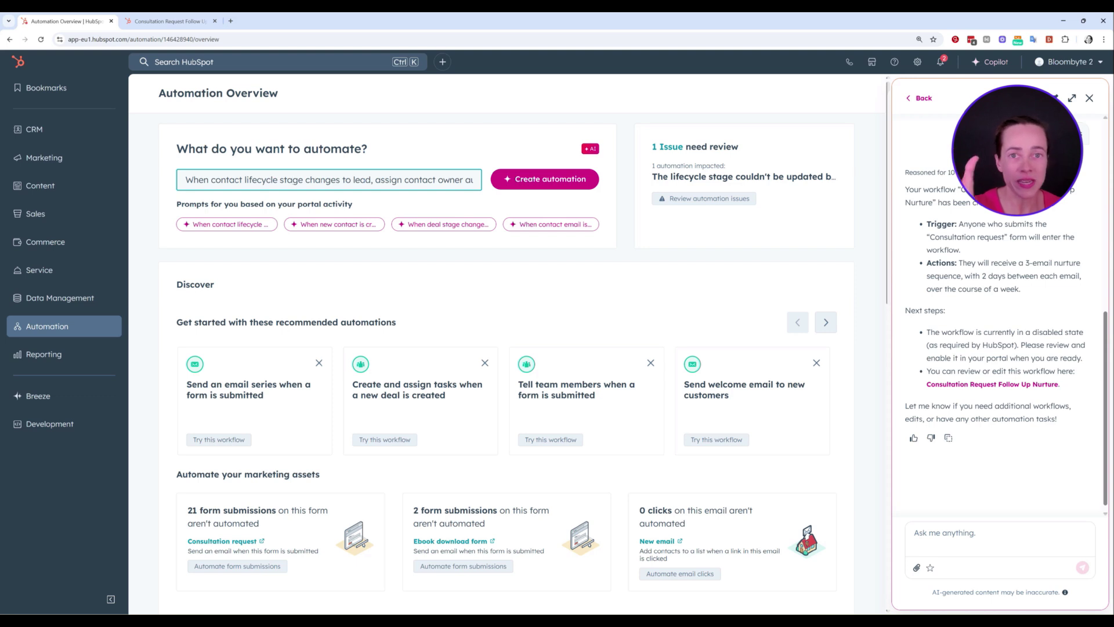
left_click_drag(379, 180, 477, 180)
left_click(444, 179)
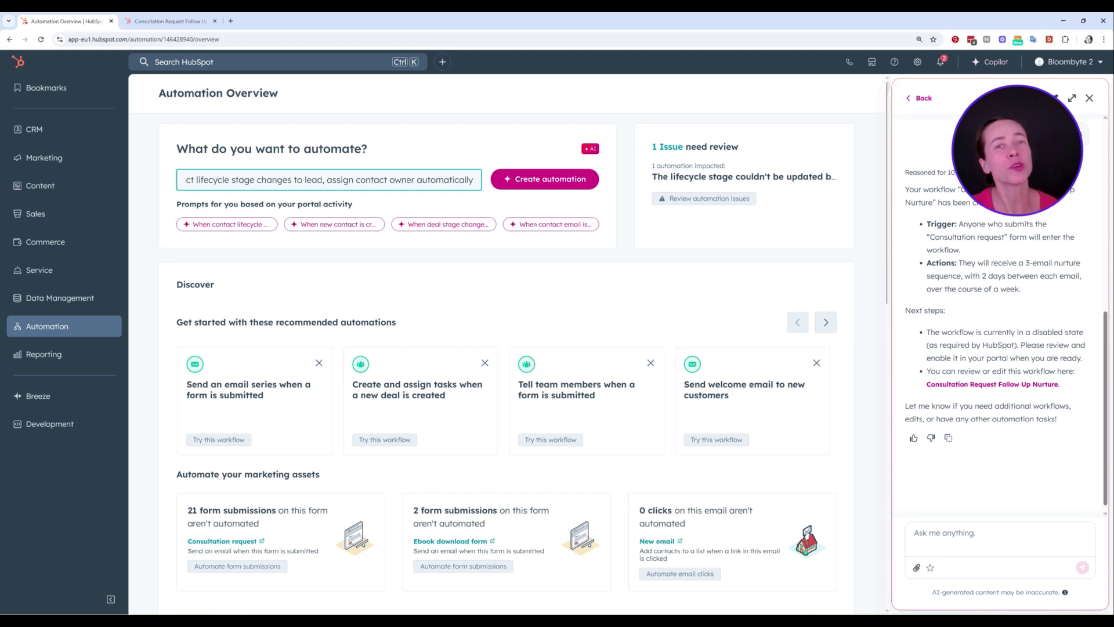
Review the request's key words: lifecycle stage, lead, assign and contact owner.
left_click_drag(196, 180, 256, 180)
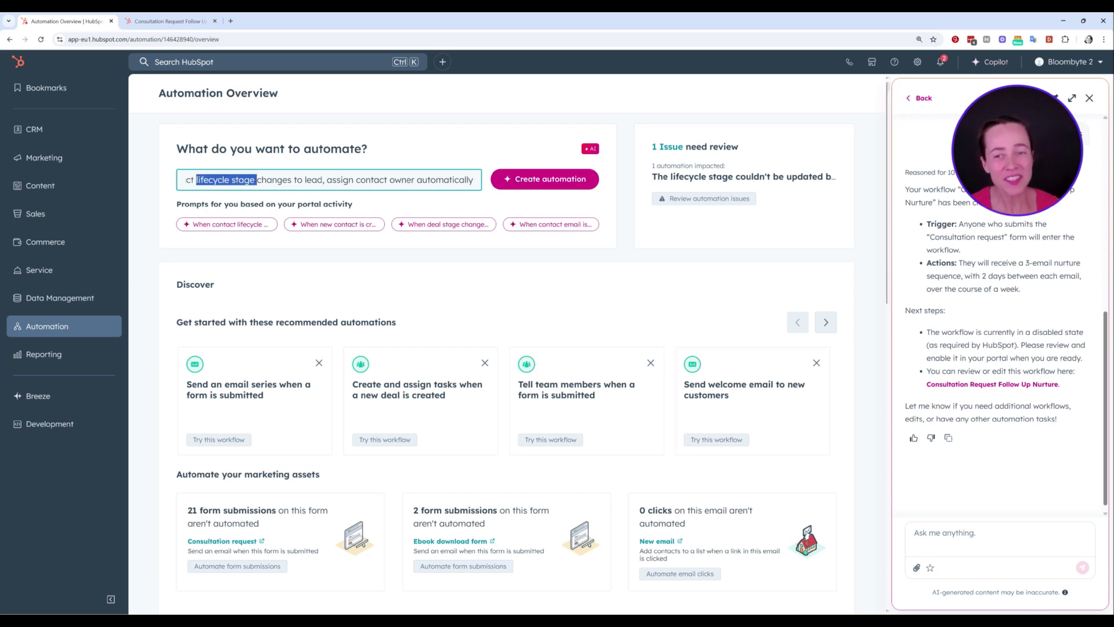
scroll(522, 342, "down", 1)
left_click(277, 136)
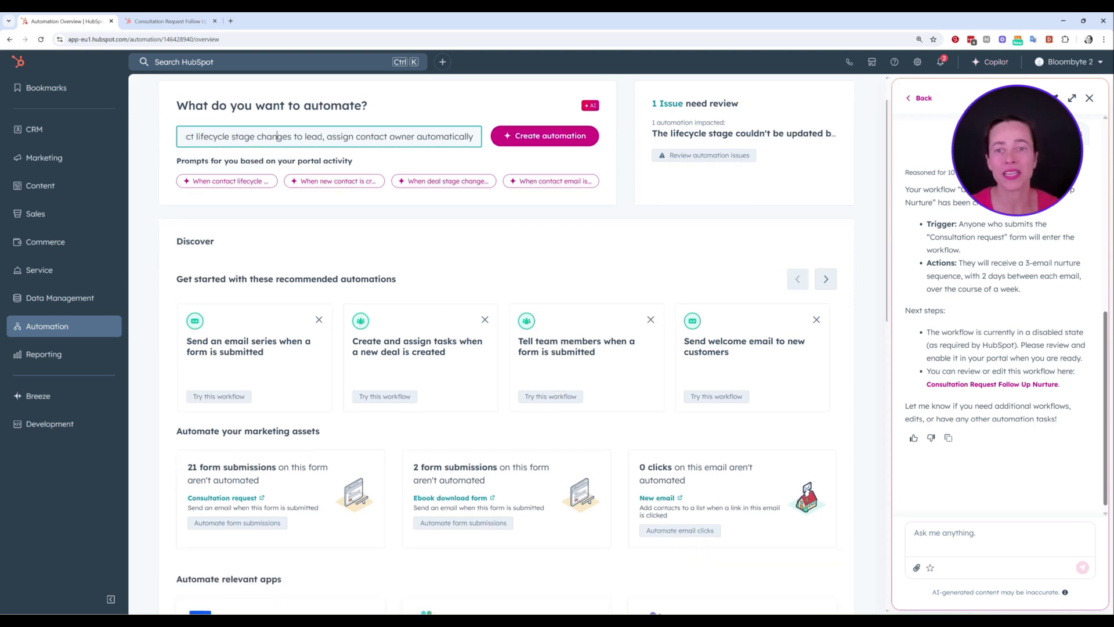
left_click_drag(307, 137, 325, 137)
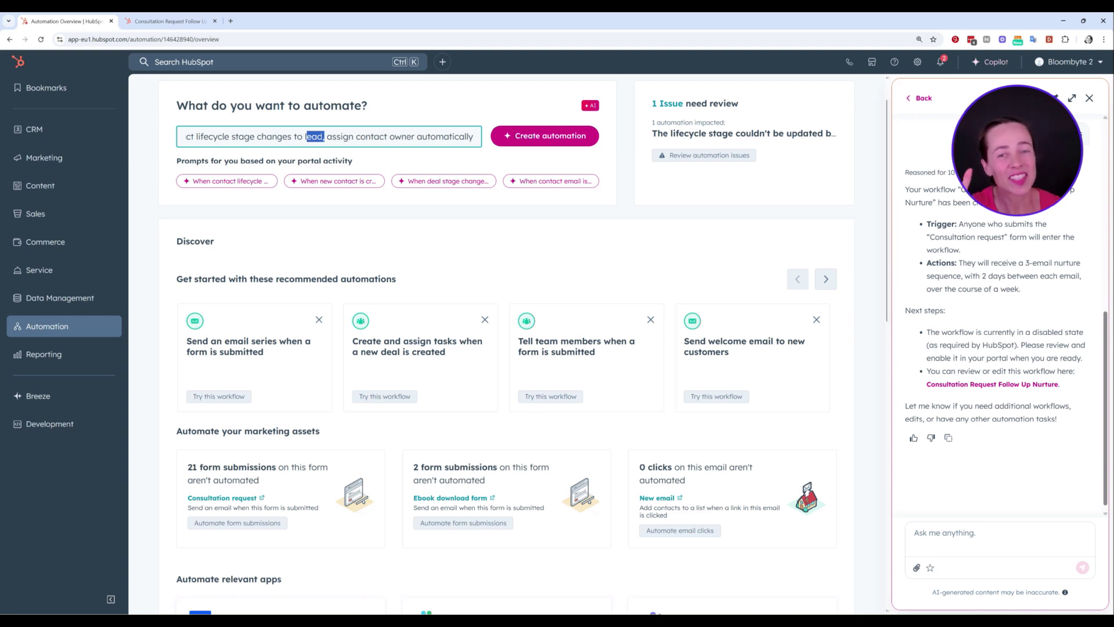
left_click(348, 136)
double_click(348, 137)
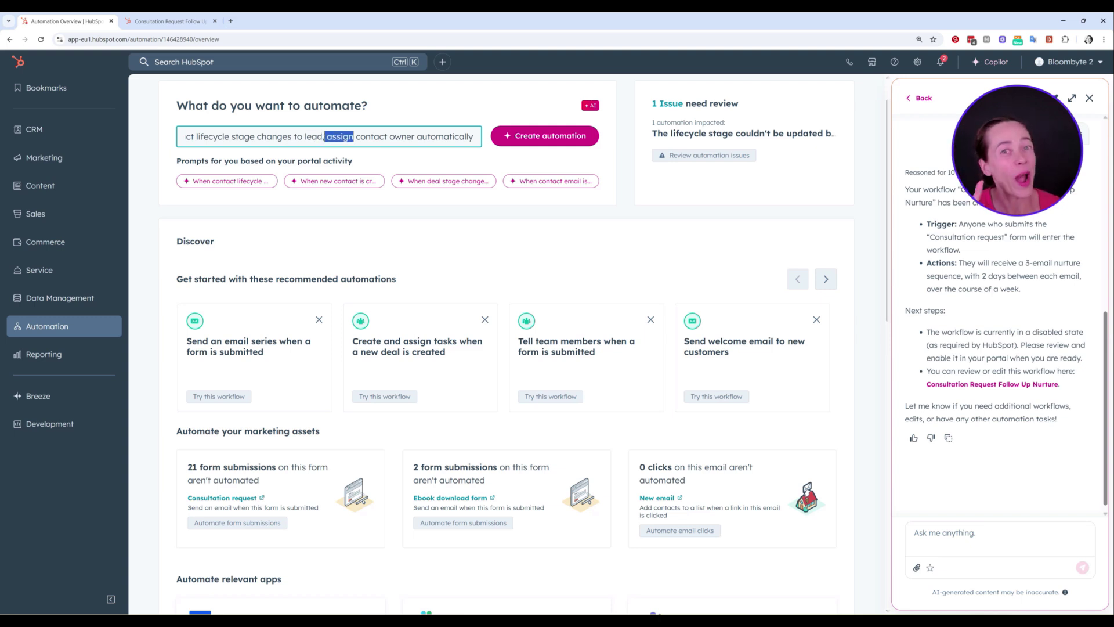
left_click_drag(413, 137, 395, 137)
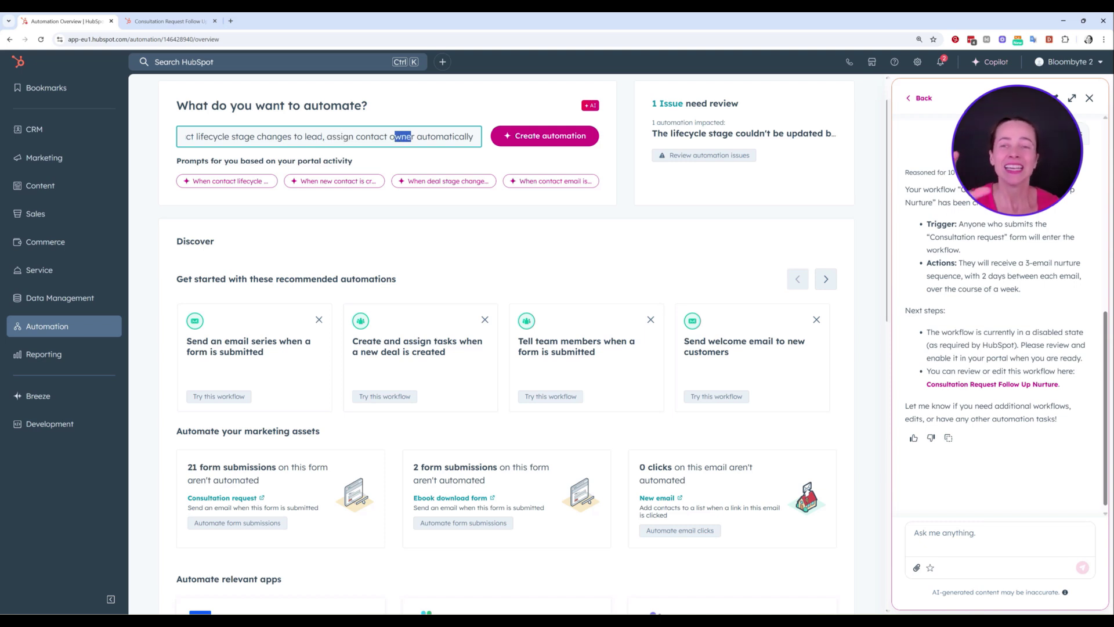
left_click_drag(473, 136, 172, 141)
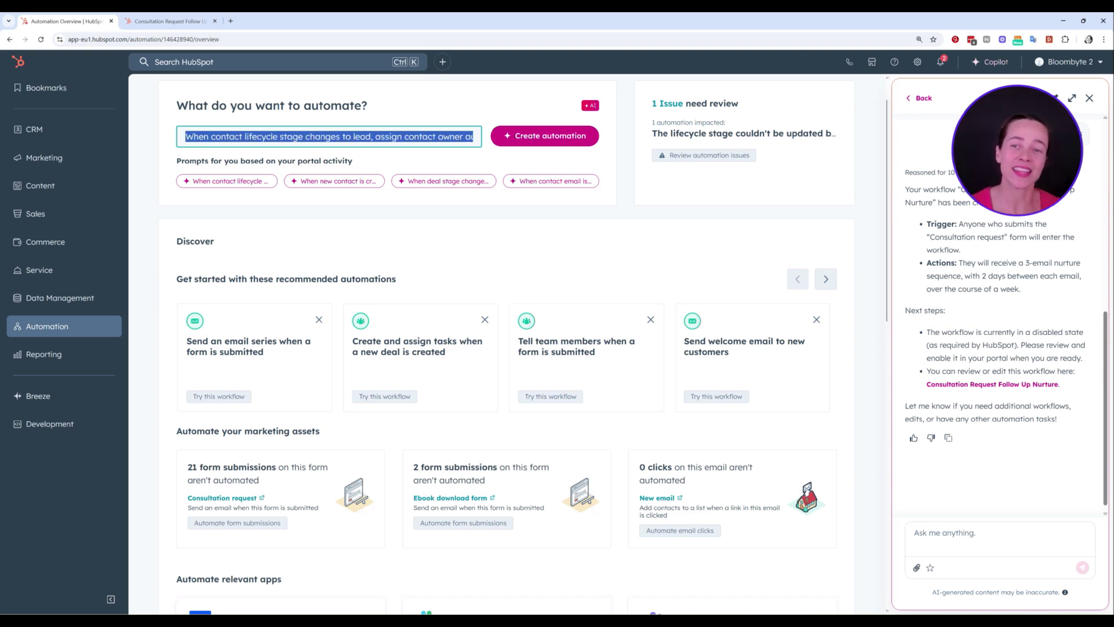
left_click(321, 136)
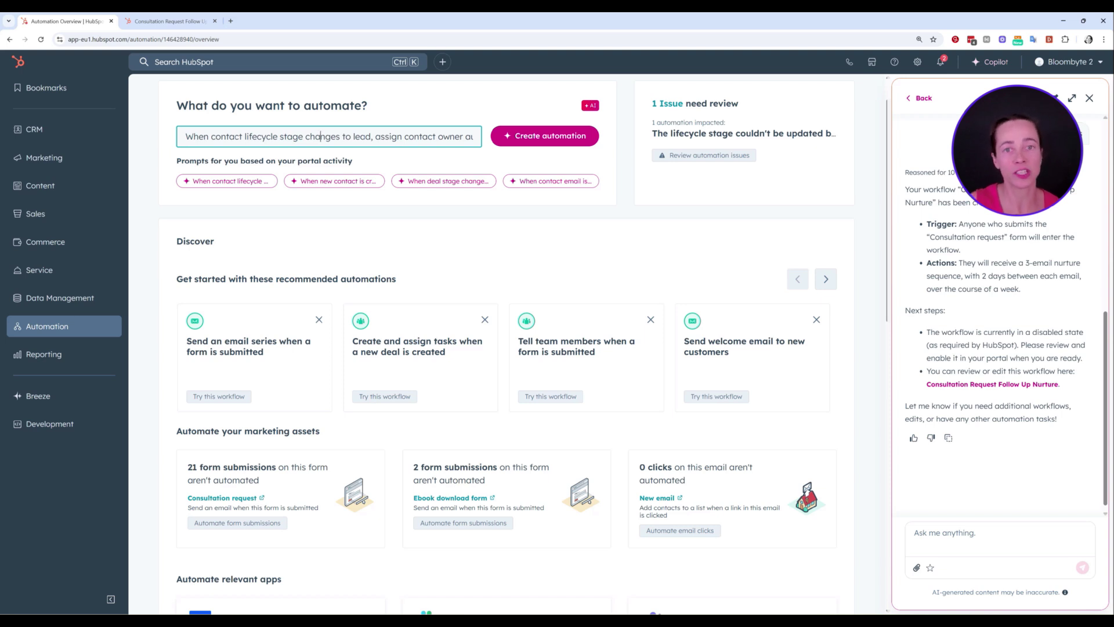